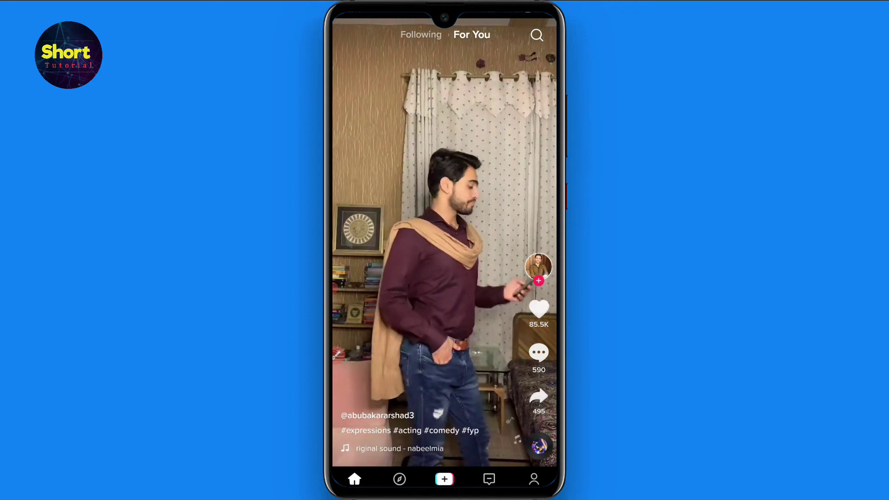
- Open your own TikTok profile to check its follower count
left_click(535, 479)
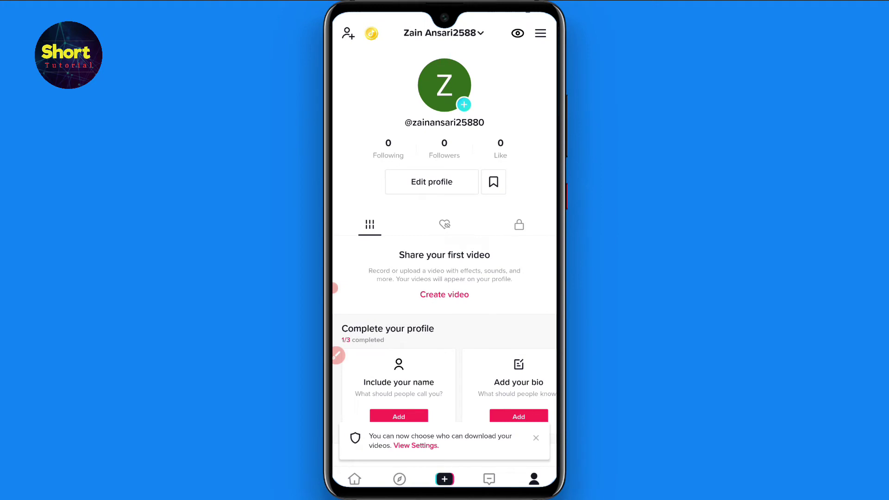